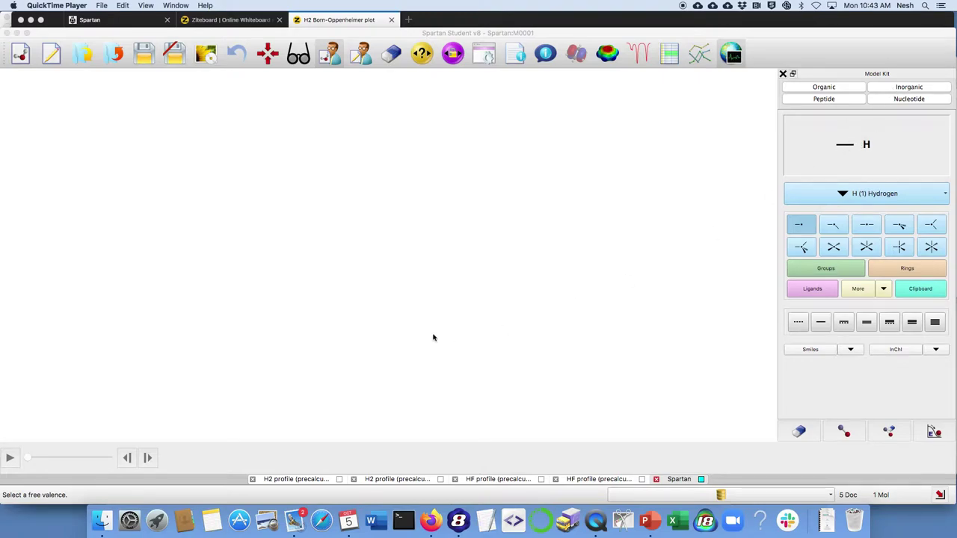
Step: Place a hydrogen atom on the empty canvas, lay it horizontal, and complete the H2 molecule
{"action": "left_click", "coordinate": [404, 248]}
{"action": "left_click_drag", "start_coordinate": [511, 187], "coordinate": [597, 261]}
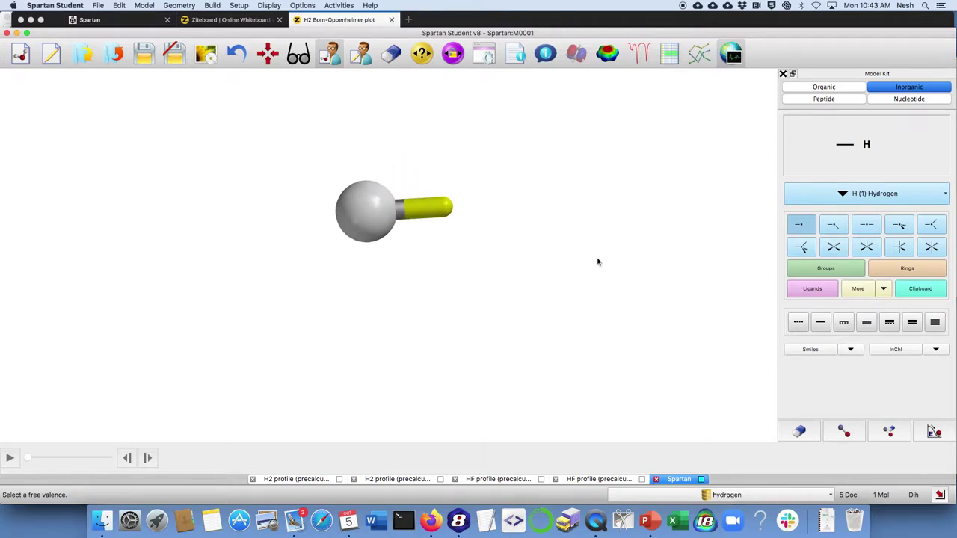
{"action": "left_click", "coordinate": [422, 53]}
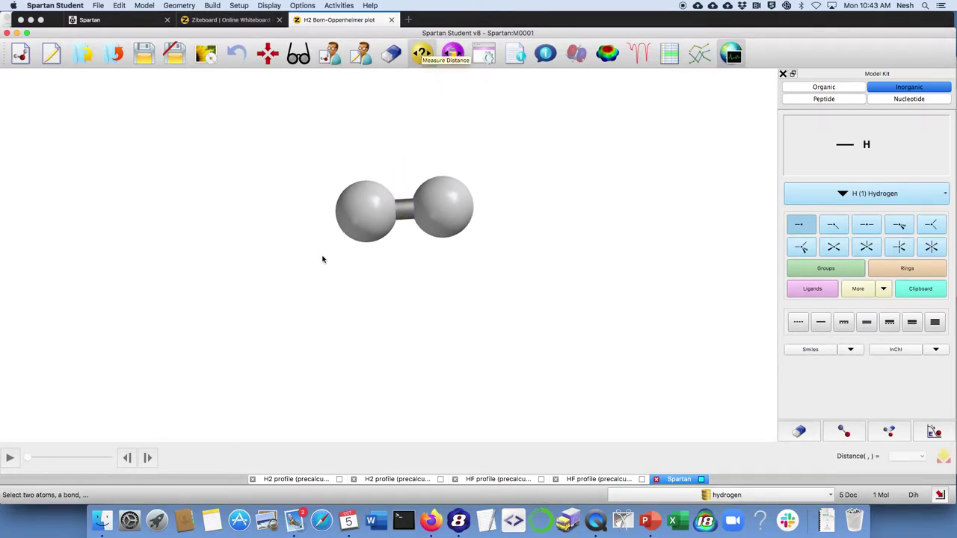
Step: Measure the distance between the two hydrogen atoms, reading 0.742 Å
{"action": "left_click", "coordinate": [361, 198]}
{"action": "left_click", "coordinate": [461, 208]}
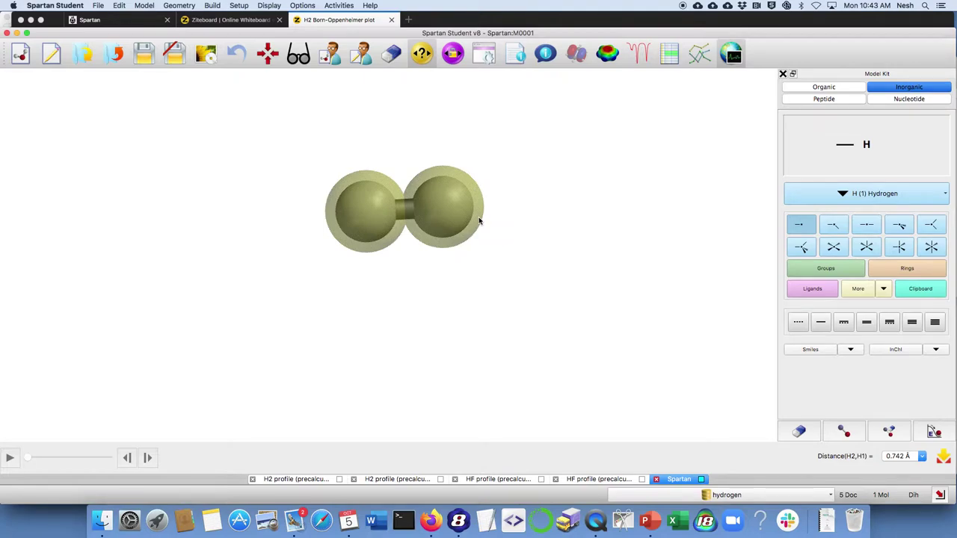
{"action": "left_click", "coordinate": [452, 58]}
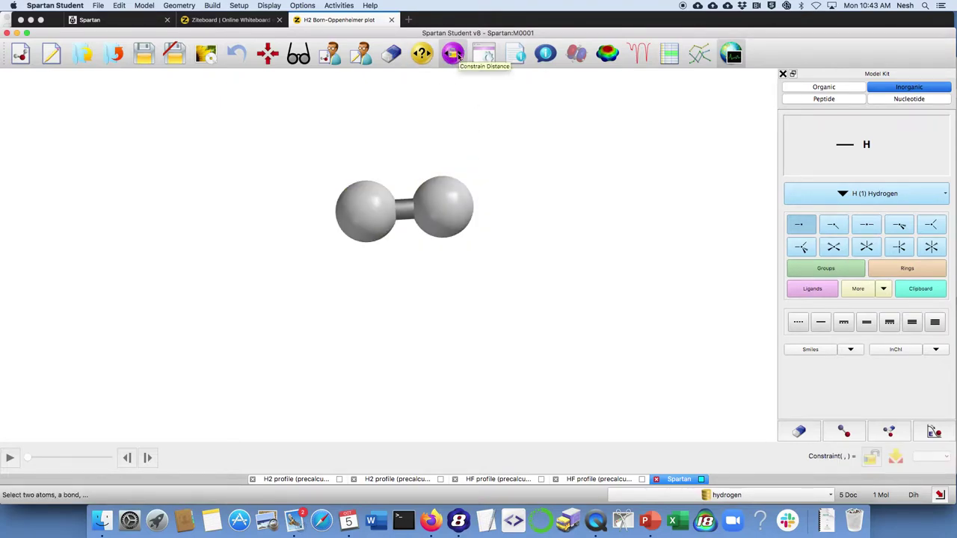
Step: Lock a distance constraint between the two hydrogens and make it a profile
{"action": "left_click", "coordinate": [180, 6]}
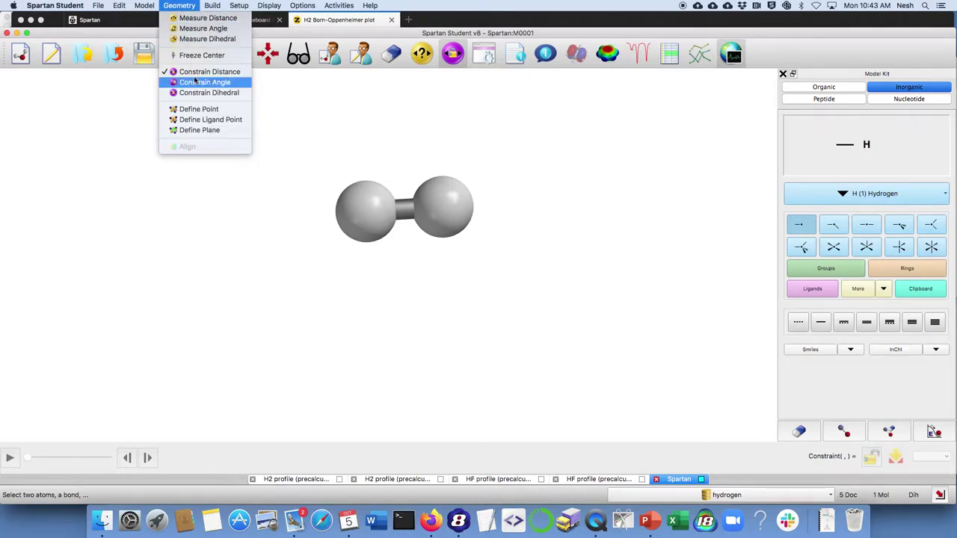
{"action": "left_click", "coordinate": [181, 6]}
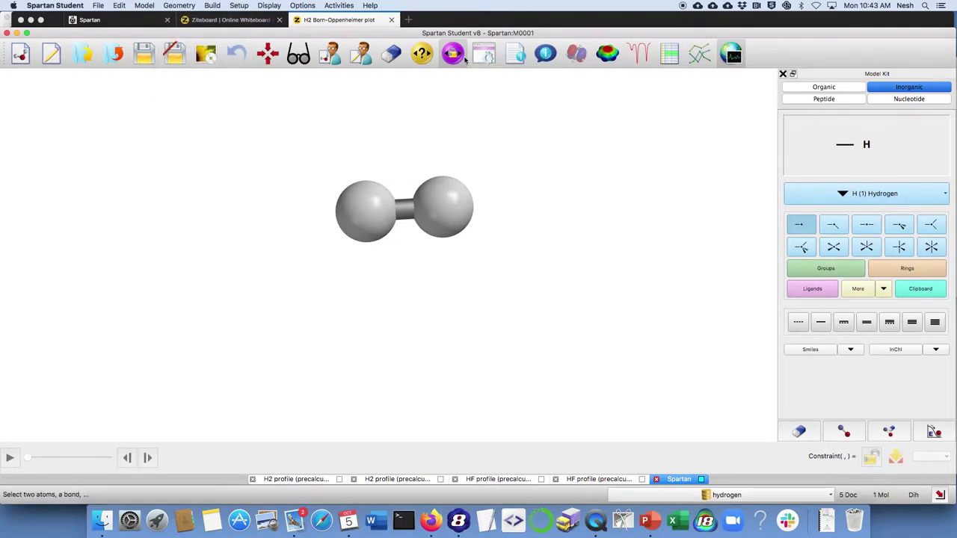
{"action": "left_click", "coordinate": [453, 50]}
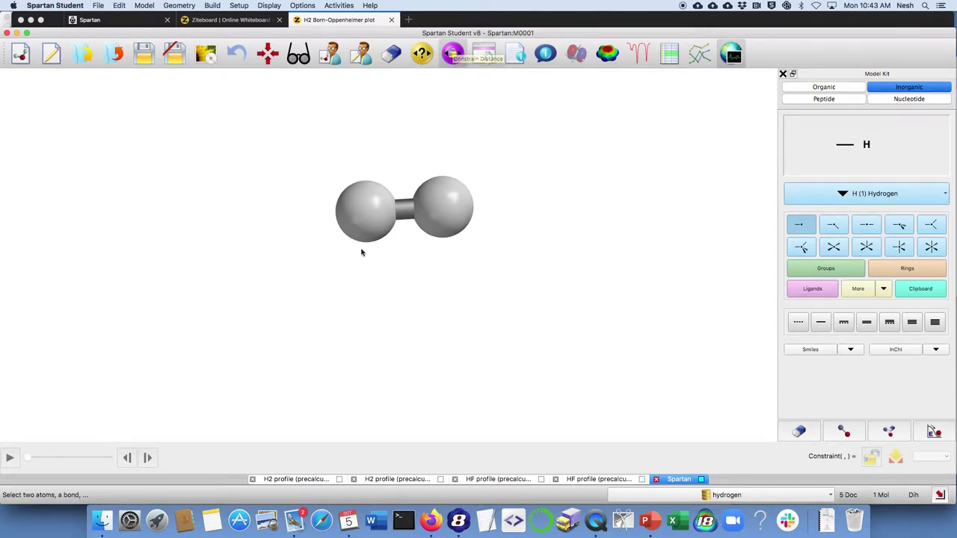
{"action": "left_click", "coordinate": [361, 223]}
{"action": "left_click", "coordinate": [445, 208]}
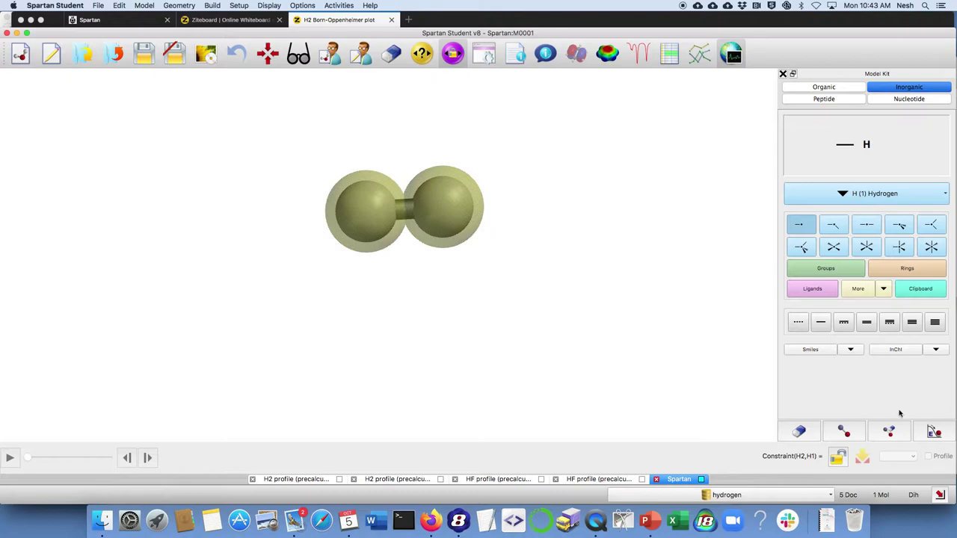
{"action": "left_click", "coordinate": [837, 458]}
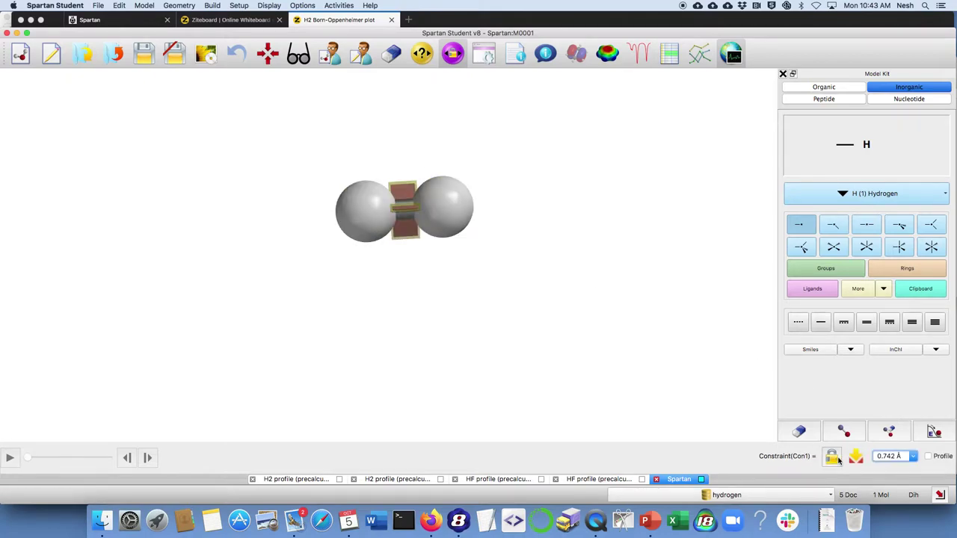
{"action": "left_click", "coordinate": [928, 456]}
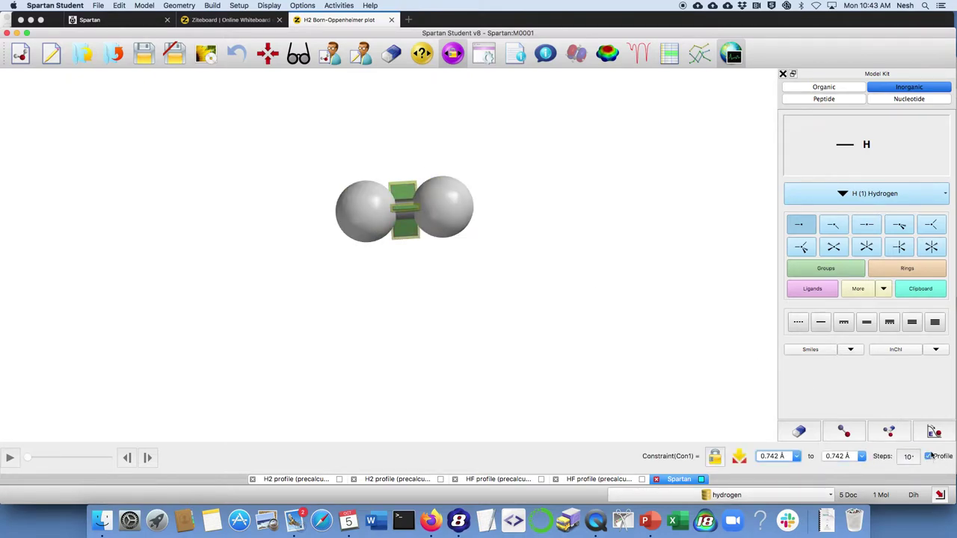
Step: Set the profile's H–H distance range from 0.300 Å to 10.000 Å
{"action": "left_click", "coordinate": [797, 456]}
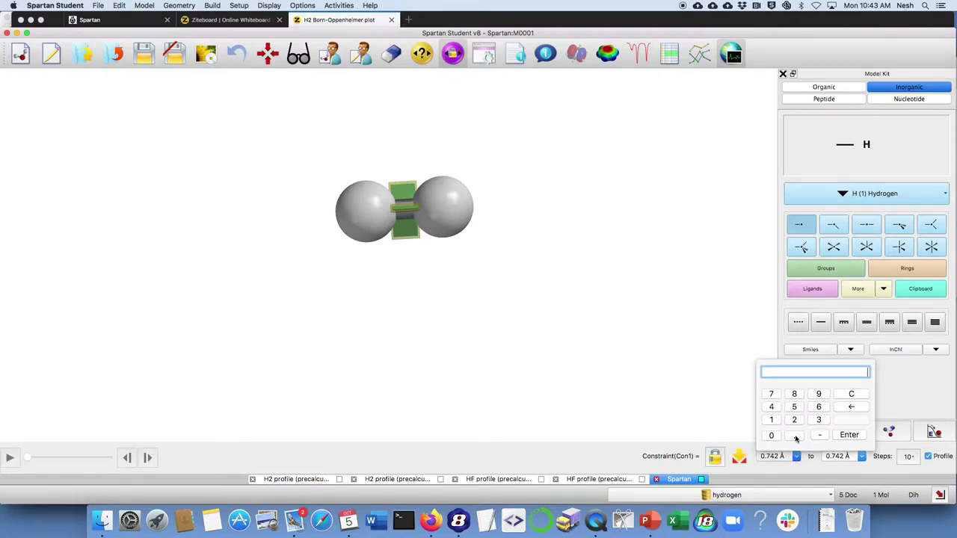
{"action": "left_click", "coordinate": [796, 436]}
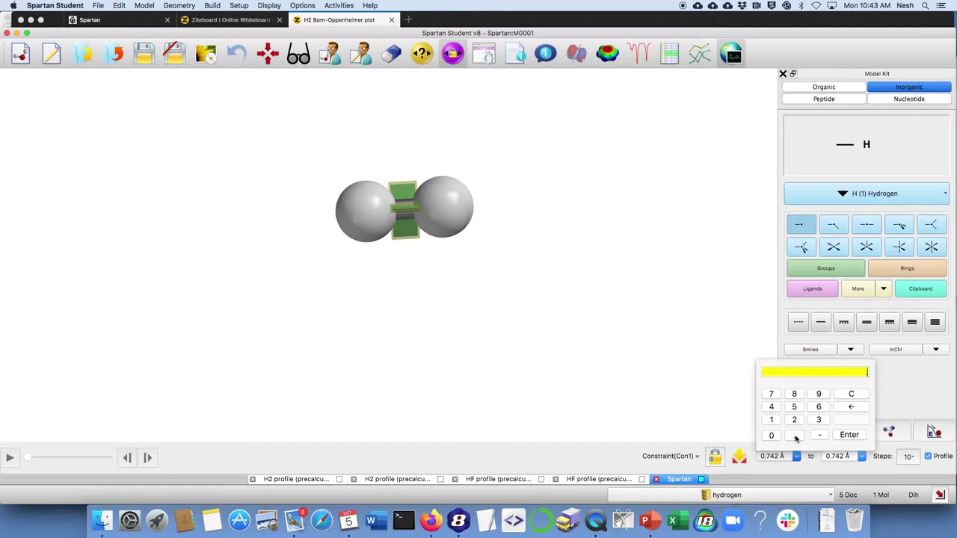
{"action": "left_click", "coordinate": [821, 420]}
{"action": "left_click", "coordinate": [850, 436]}
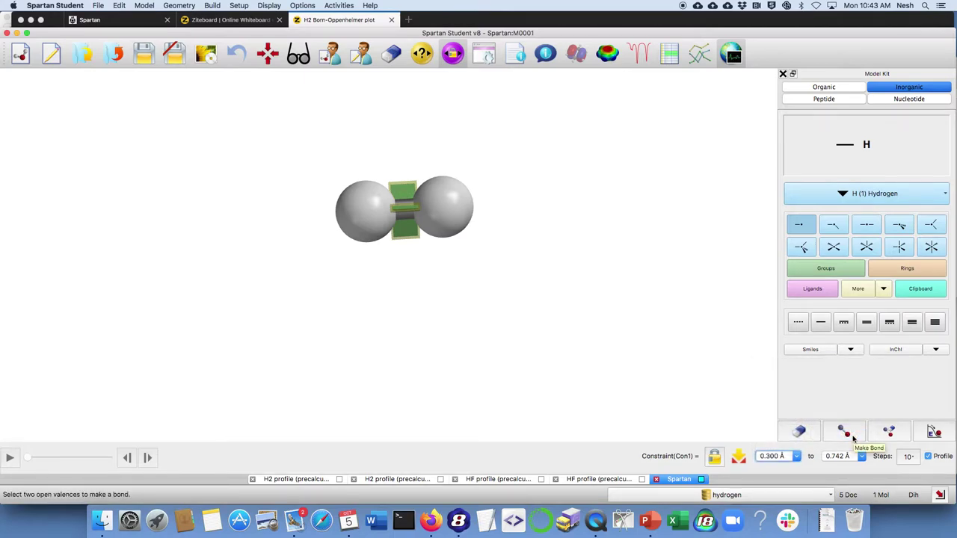
{"action": "left_click", "coordinate": [844, 456]}
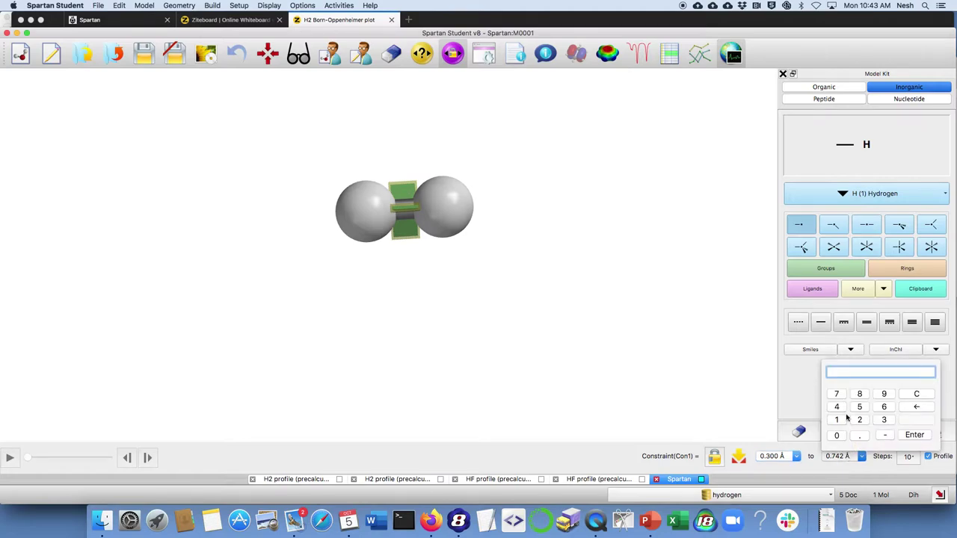
{"action": "left_click", "coordinate": [843, 419]}
{"action": "left_click", "coordinate": [839, 436]}
{"action": "left_click", "coordinate": [920, 435]}
Step: Set the distance scan to 100 steps
{"action": "left_click", "coordinate": [909, 456]}
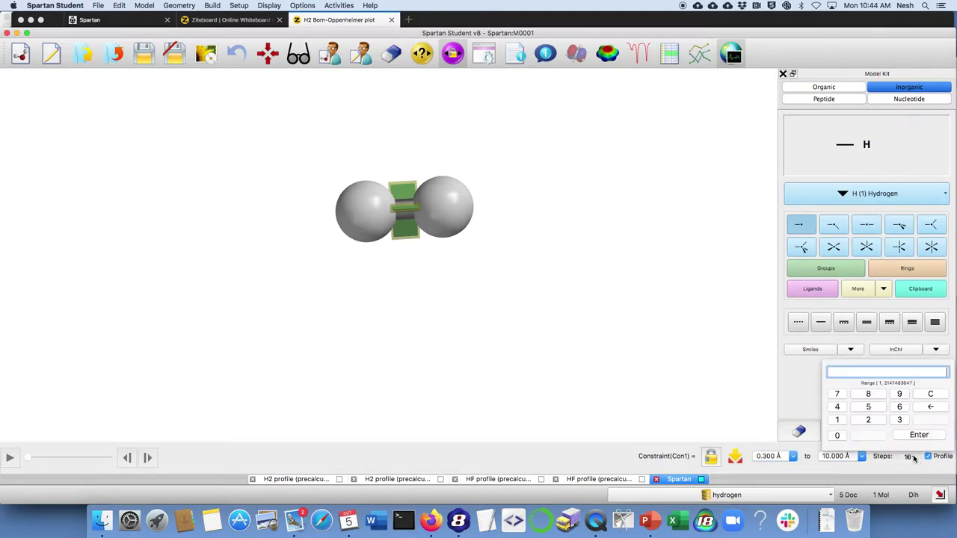
{"action": "left_click", "coordinate": [837, 419]}
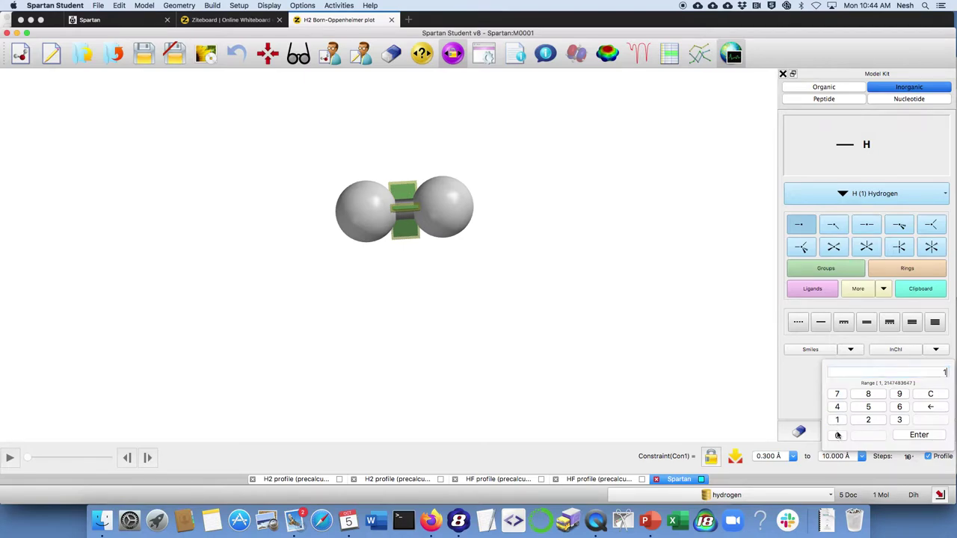
{"action": "left_click", "coordinate": [837, 435]}
{"action": "left_click", "coordinate": [925, 438]}
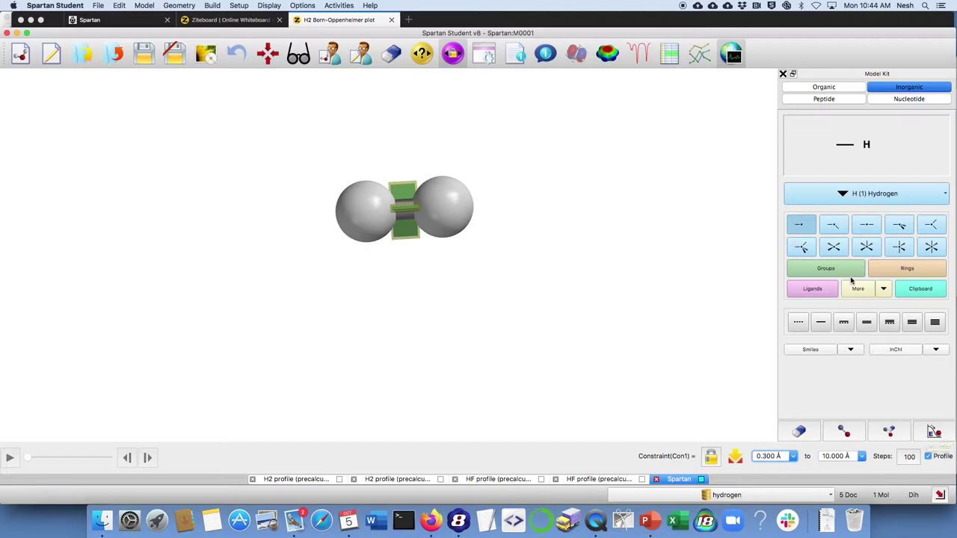
Step: Choose Energy Profile as the calculation type in the Calculations setup
{"action": "left_click", "coordinate": [494, 60]}
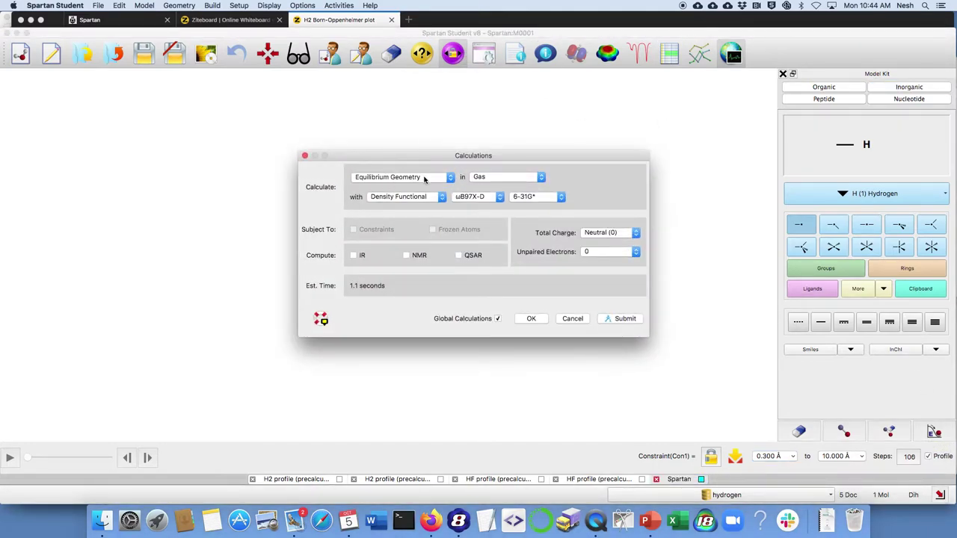
{"action": "left_click", "coordinate": [423, 179]}
{"action": "left_click", "coordinate": [380, 215]}
Step: Submit the energy profile job, saving it as 'hydrogen demo'
{"action": "left_click", "coordinate": [633, 320]}
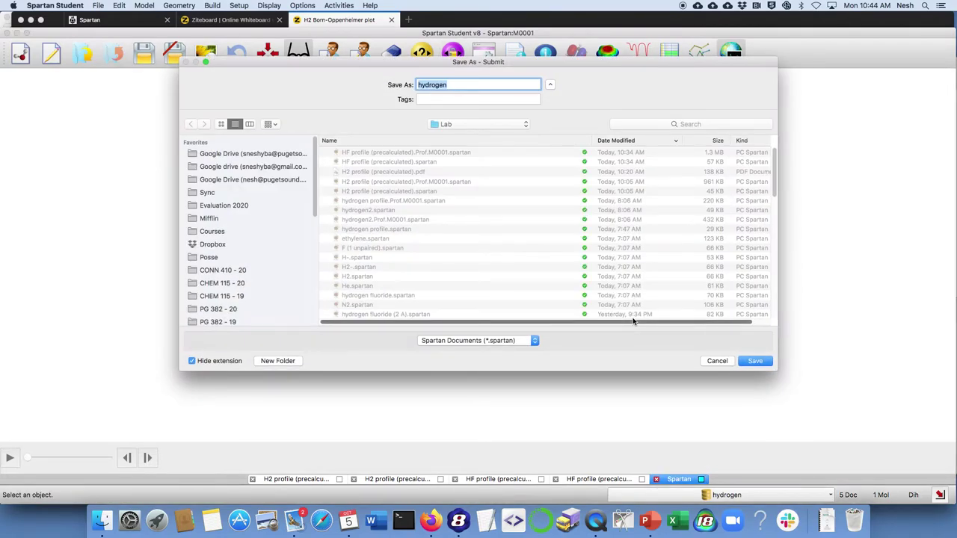
{"action": "key", "text": "Right"}
{"action": "type", "text": "demo"}
{"action": "key", "text": "Return"}
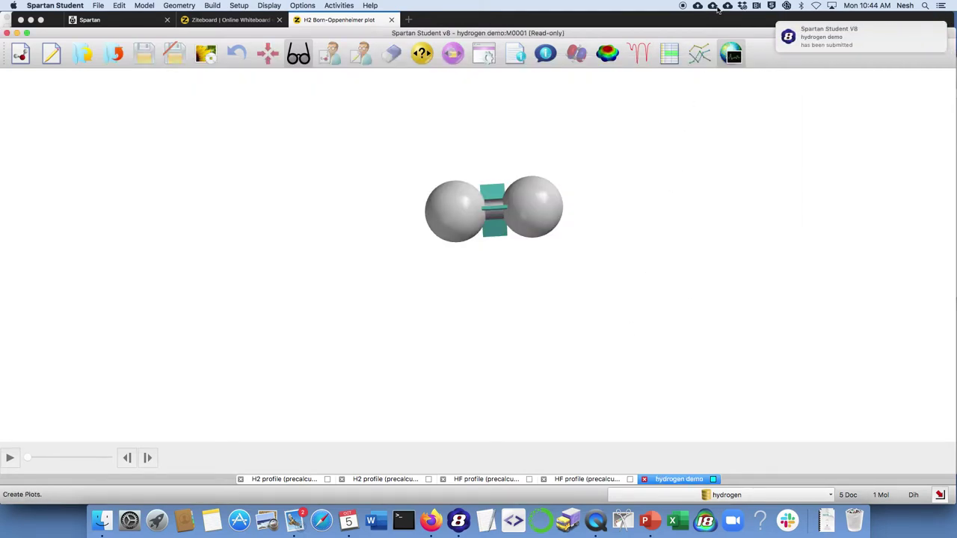
Step: Check the hydrogen demo job's progress, at step 2 of 100, in the job monitor, then close it
{"action": "left_click", "coordinate": [735, 52]}
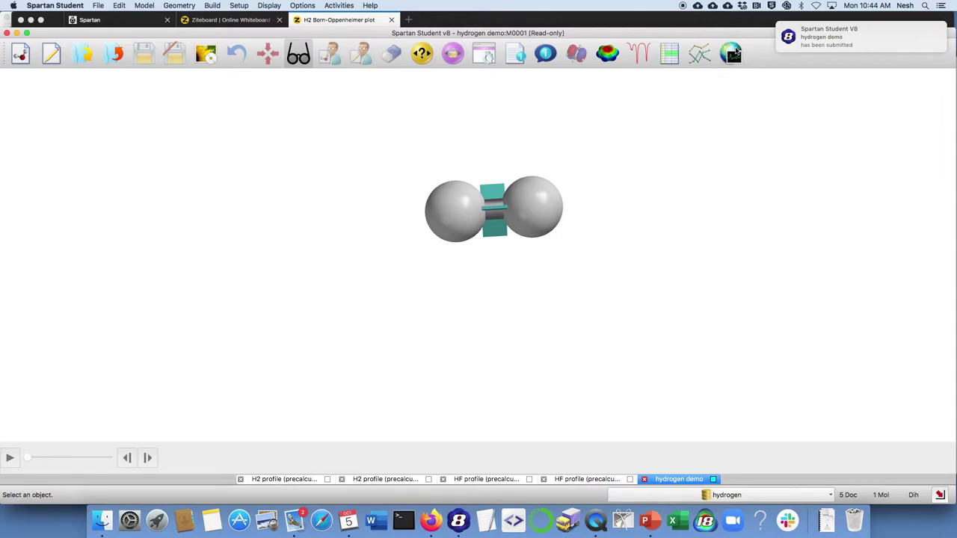
{"action": "left_click", "coordinate": [733, 54]}
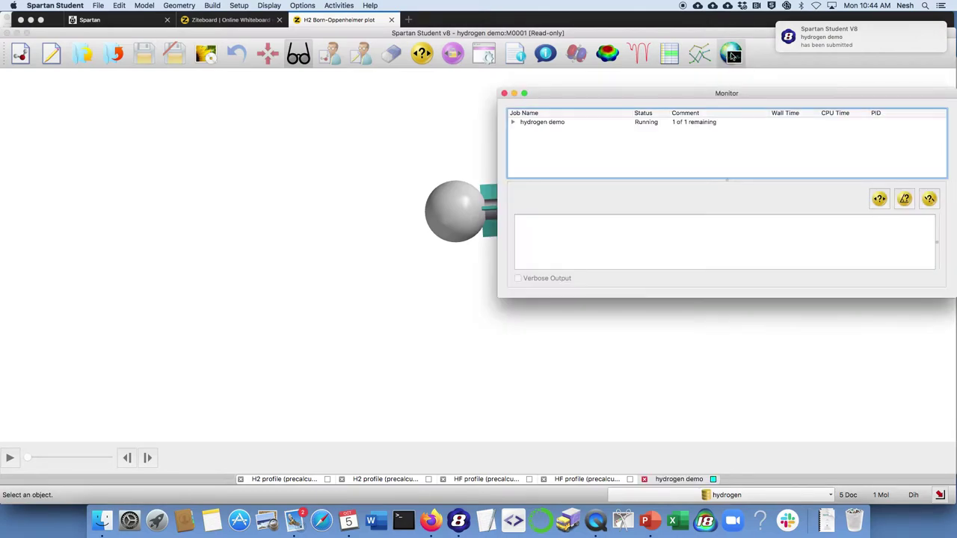
{"action": "left_click", "coordinate": [514, 122]}
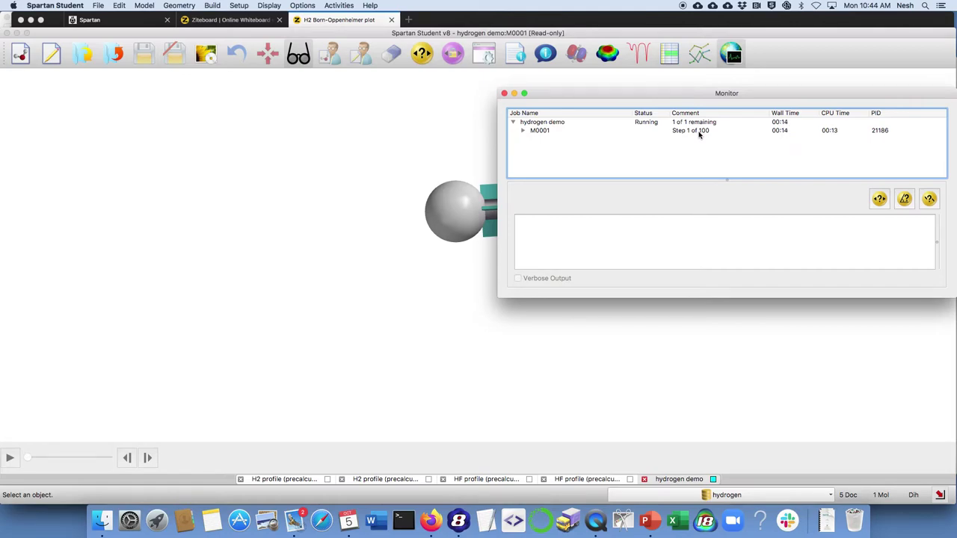
{"action": "left_click", "coordinate": [504, 94]}
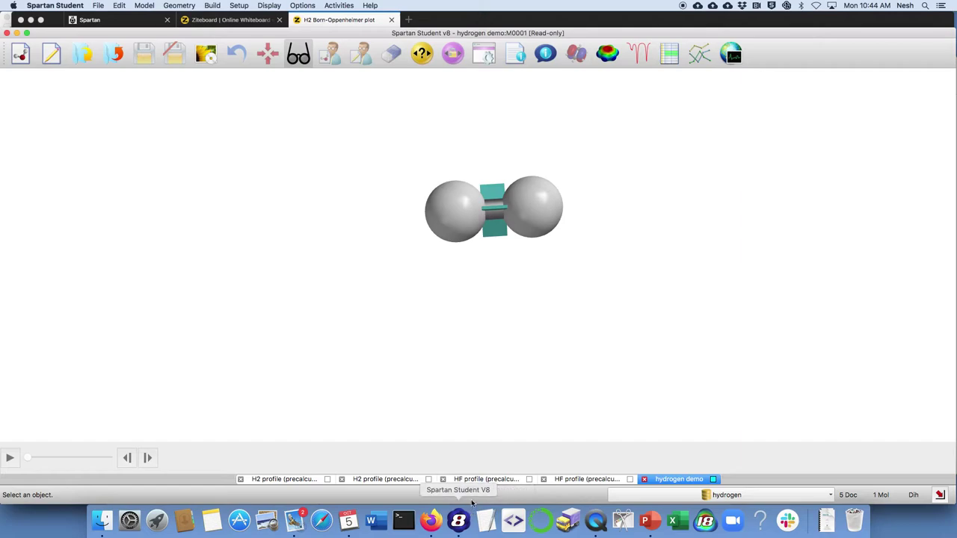
Step: Browse the precalculated HF and H2 profiles, ending on the 50-frame H2 profile
{"action": "left_click", "coordinate": [485, 479]}
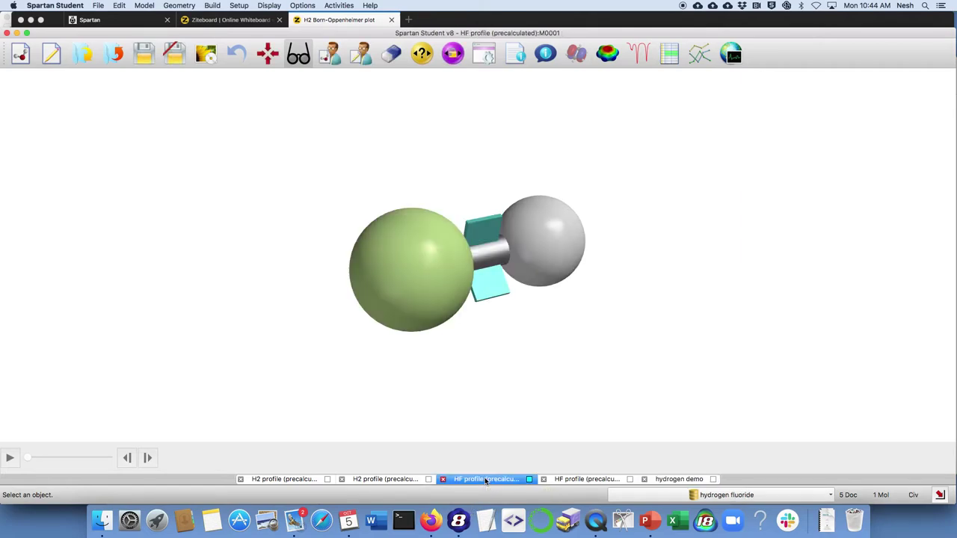
{"action": "left_click_drag", "start_coordinate": [658, 224], "coordinate": [637, 262]}
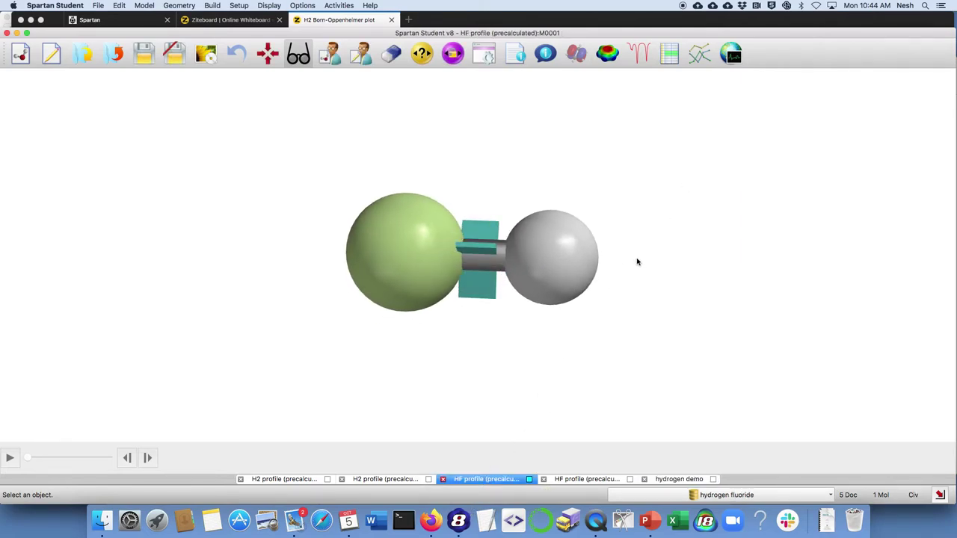
{"action": "left_click", "coordinate": [371, 482]}
{"action": "left_click", "coordinate": [282, 480]}
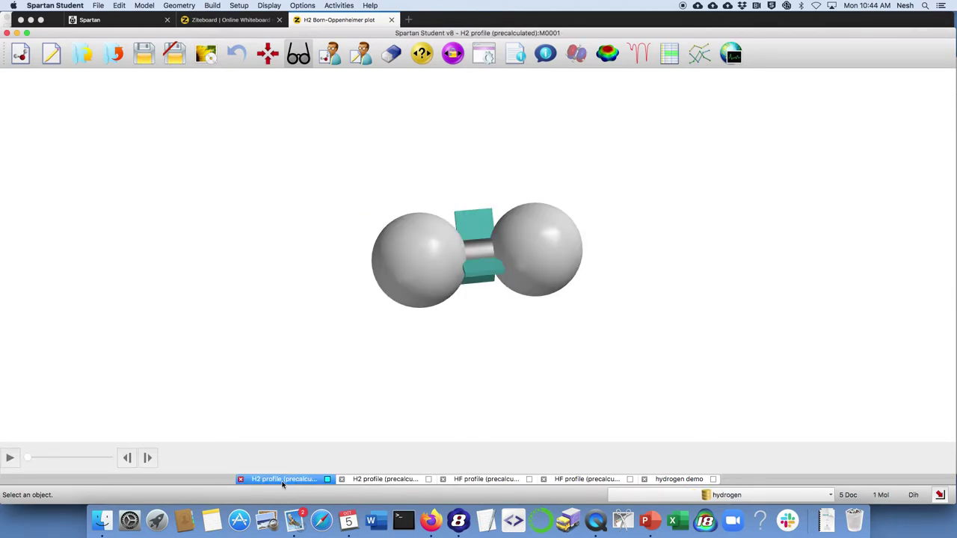
{"action": "left_click", "coordinate": [389, 480]}
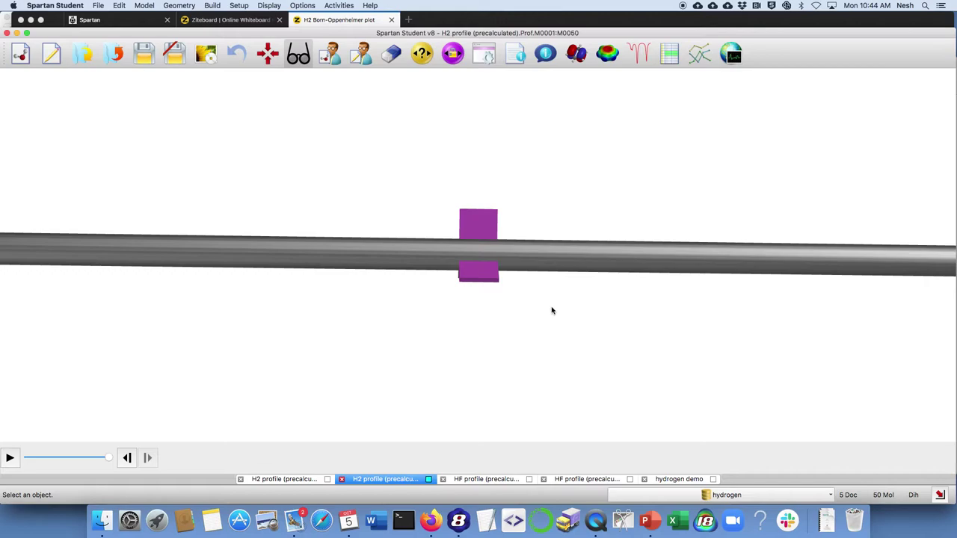
Step: Zoom in and play the bond-stretch animation, pausing at frame M0050
{"action": "scroll", "coordinate": [552, 311], "scroll_direction": "up", "scroll_amount": 5}
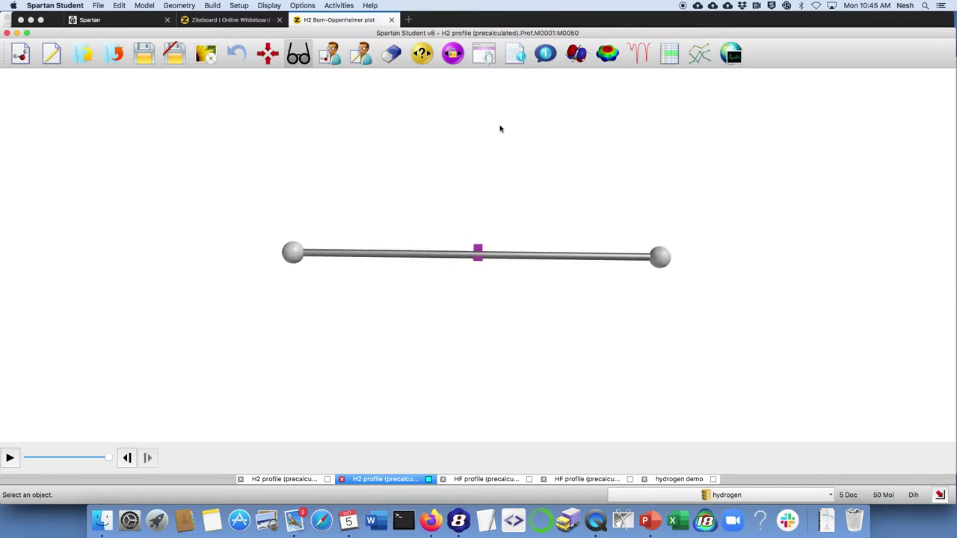
{"action": "left_click", "coordinate": [9, 458]}
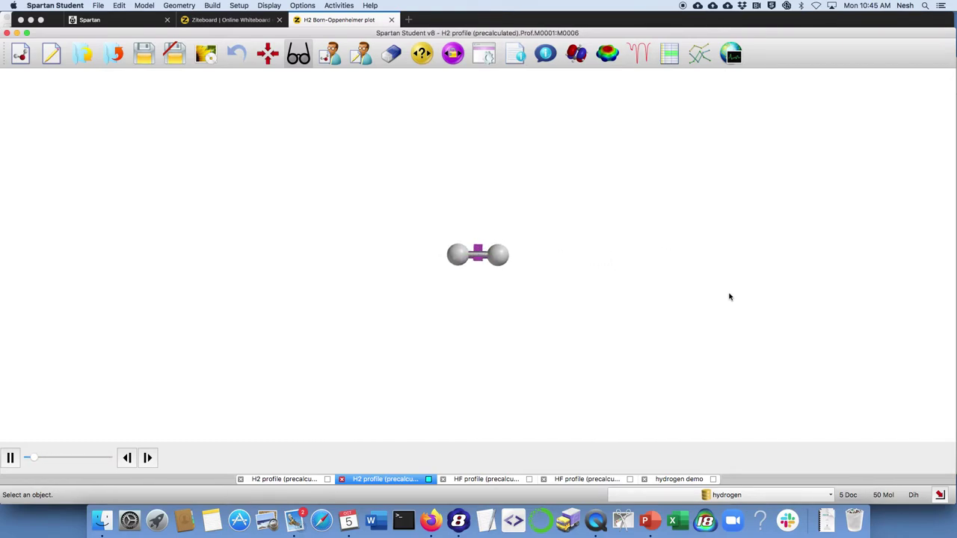
{"action": "left_click", "coordinate": [10, 458]}
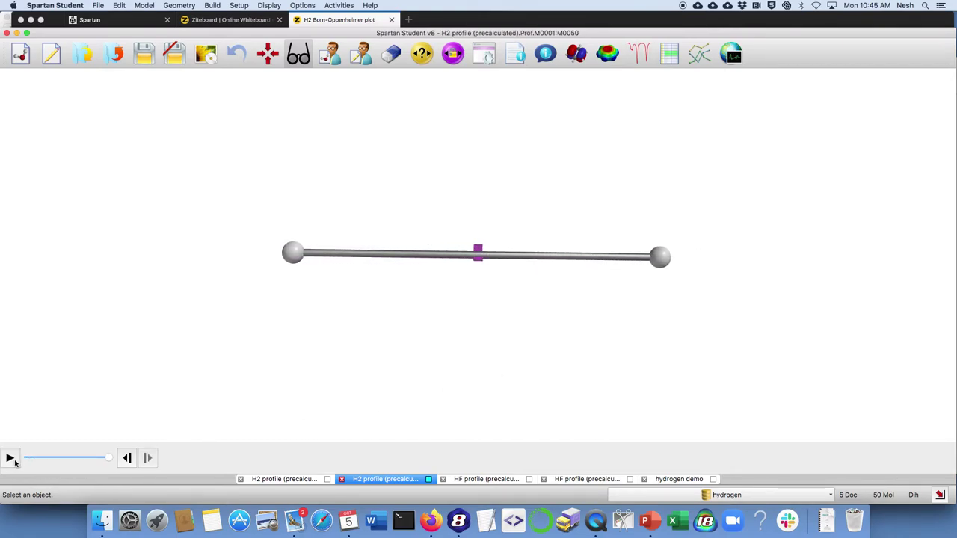
Step: Show the orbital energy diagram and HOMO surface, stepping from frame M0001 to M0004
{"action": "left_click", "coordinate": [574, 60]}
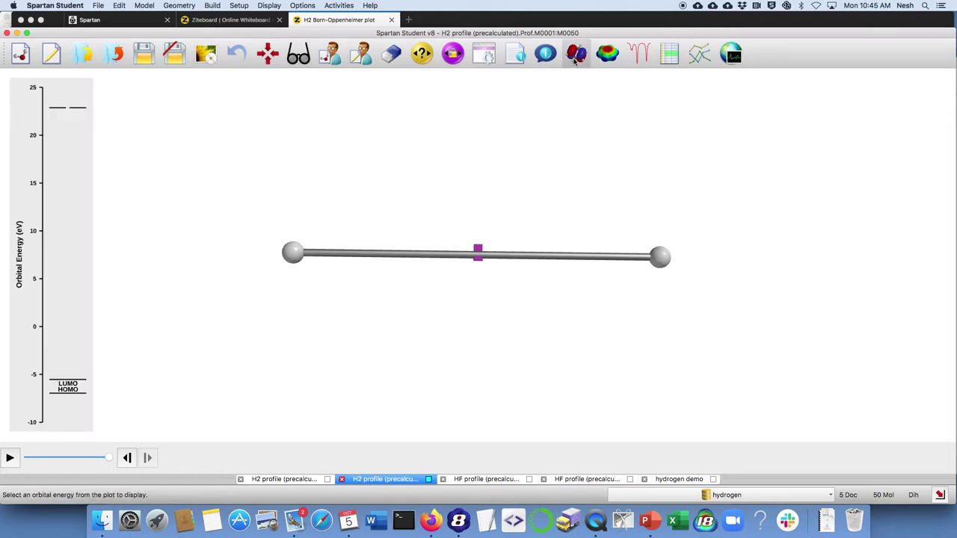
{"action": "left_click", "coordinate": [76, 398]}
{"action": "left_click_drag", "start_coordinate": [109, 457], "coordinate": [2, 455]}
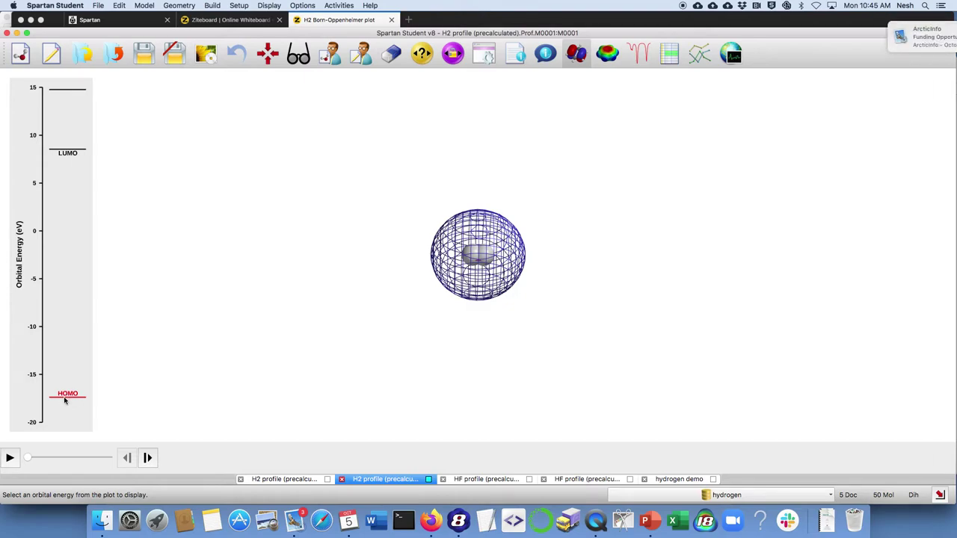
{"action": "left_click", "coordinate": [64, 400]}
{"action": "left_click", "coordinate": [147, 457]}
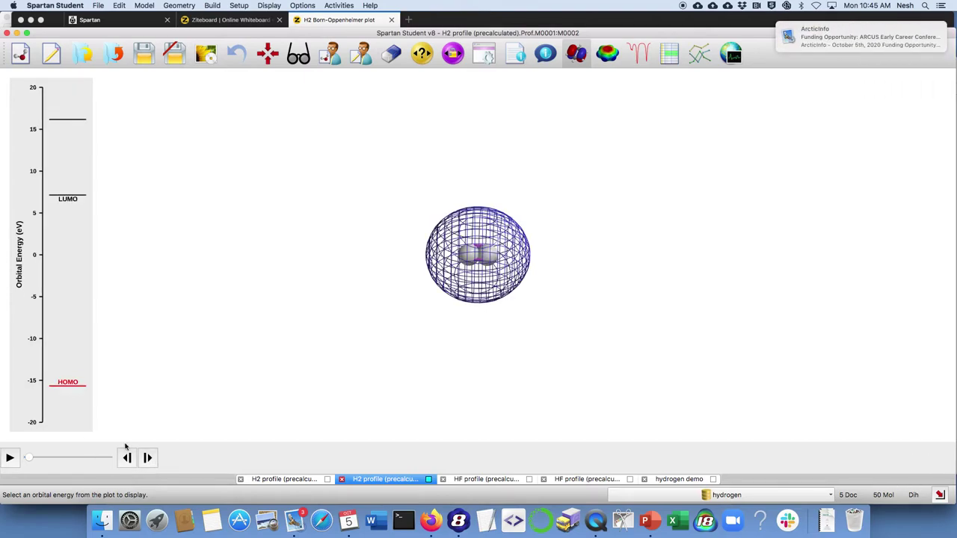
{"action": "left_click", "coordinate": [148, 458]}
{"action": "left_click", "coordinate": [147, 458]}
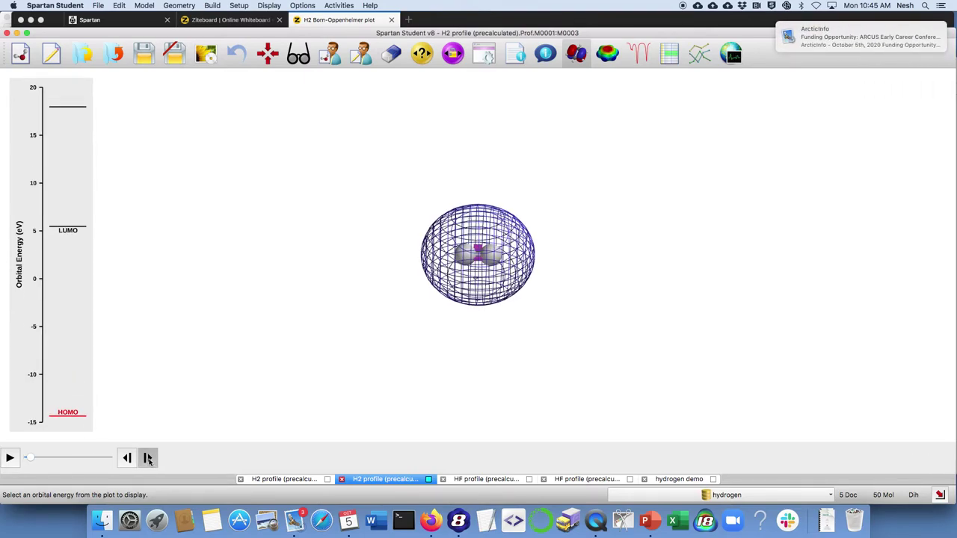
Step: Animate the remaining frames, pausing at M0013, and open the profile spreadsheet
{"action": "left_click", "coordinate": [10, 458]}
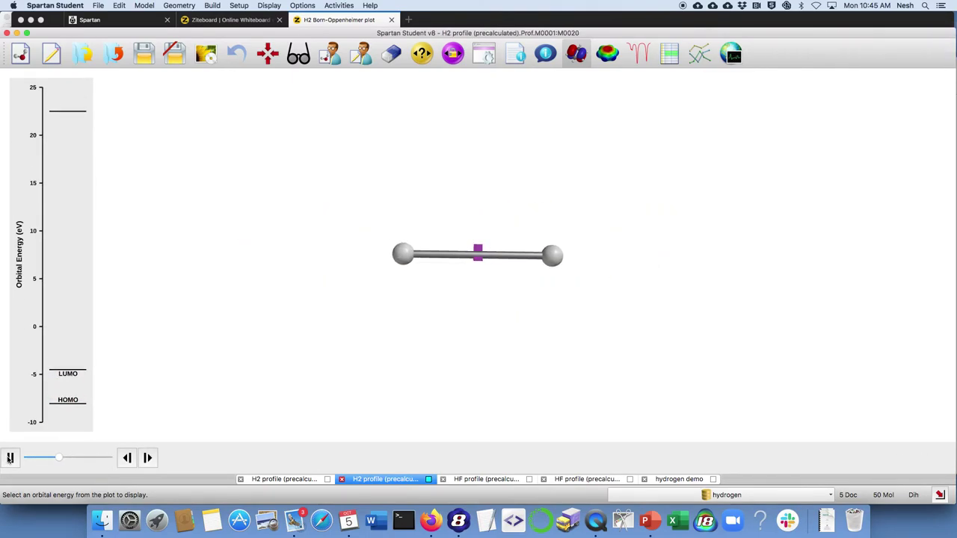
{"action": "left_click", "coordinate": [10, 458]}
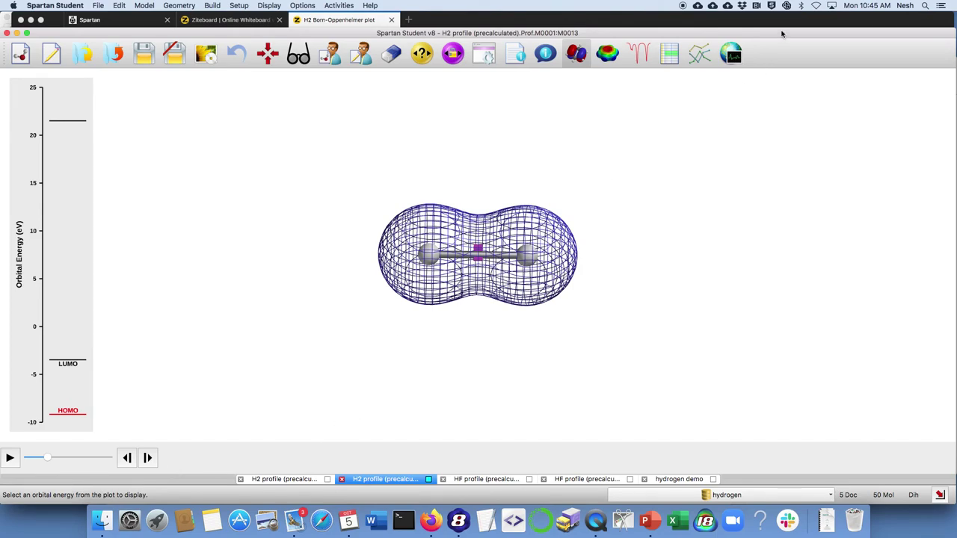
{"action": "left_click", "coordinate": [670, 56]}
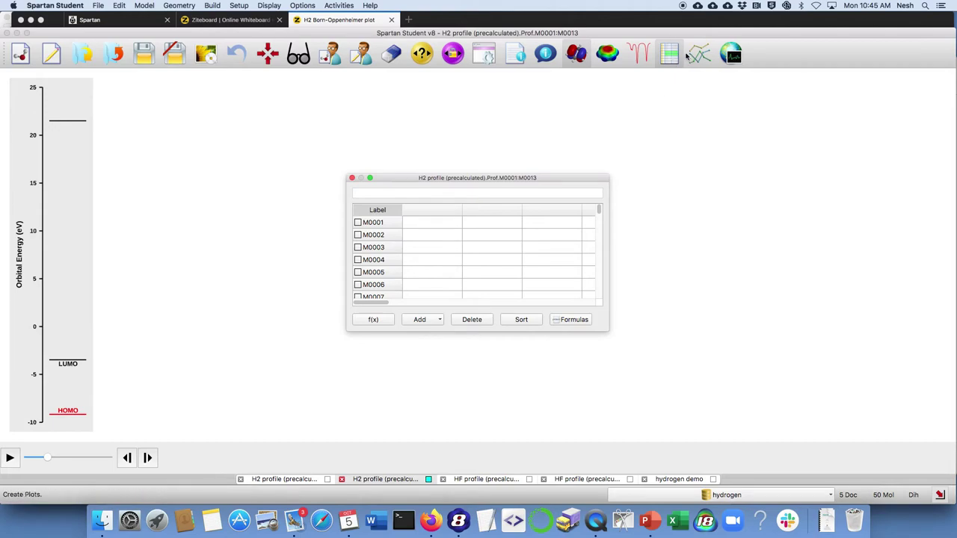
Step: Add an Energy (kJ/mol) column to the spreadsheet, showing -1800.96 for M0001
{"action": "left_click", "coordinate": [421, 319]}
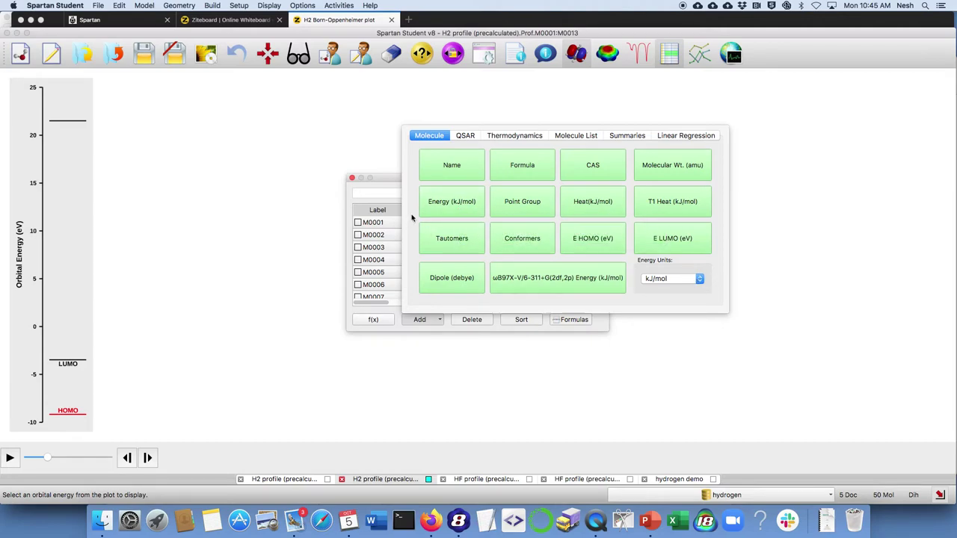
{"action": "left_click", "coordinate": [355, 133]}
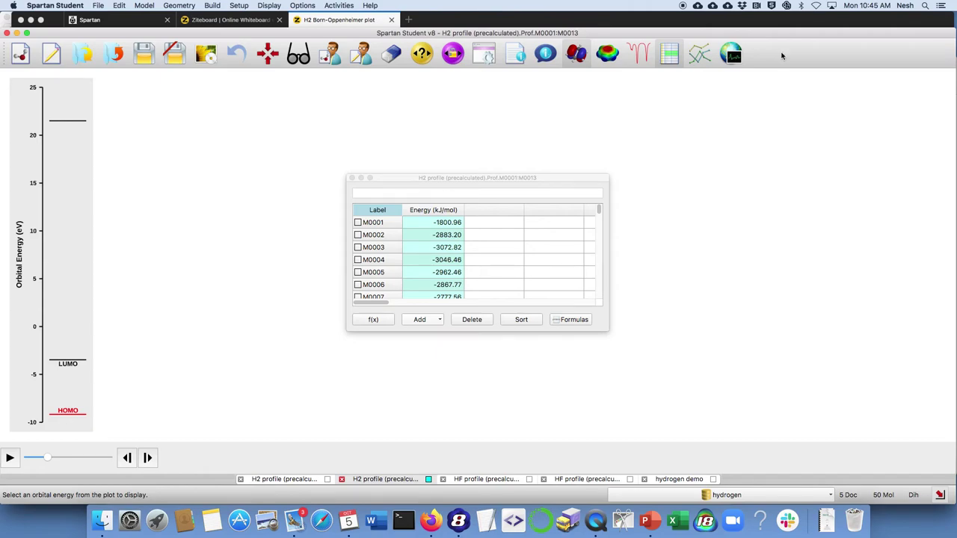
{"action": "left_click", "coordinate": [701, 56]}
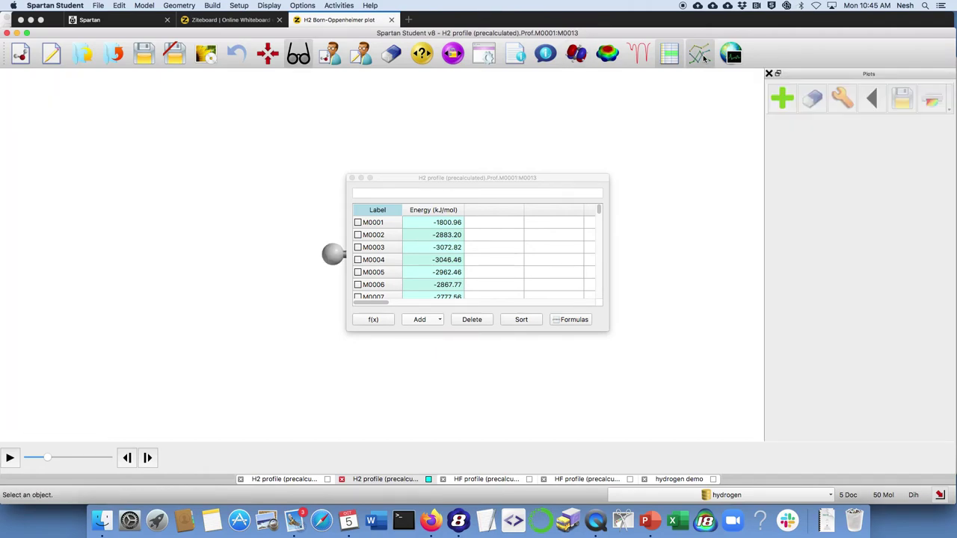
Step: Create a plot of Energy (kJ/mol) against Molecule for frames M0001–M0050
{"action": "left_click", "coordinate": [783, 100]}
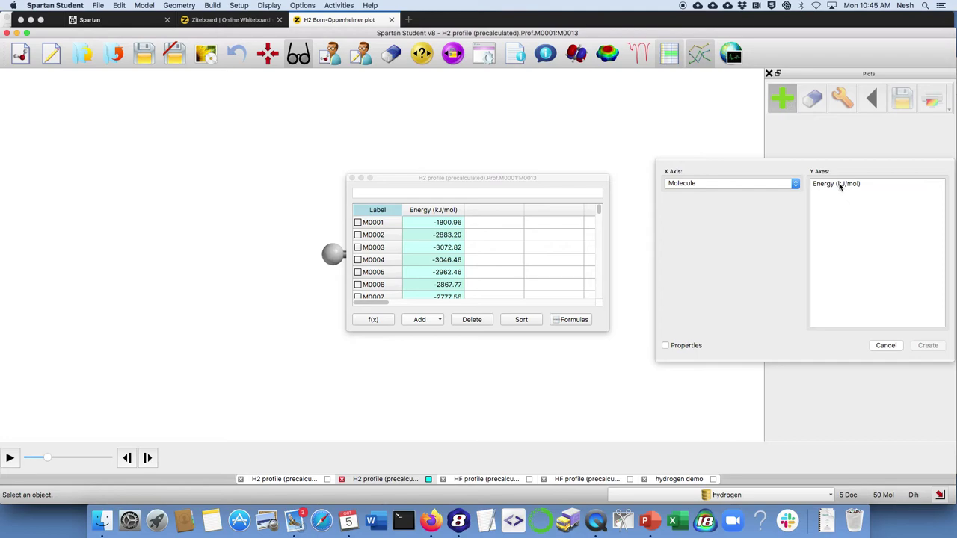
{"action": "left_click", "coordinate": [838, 185]}
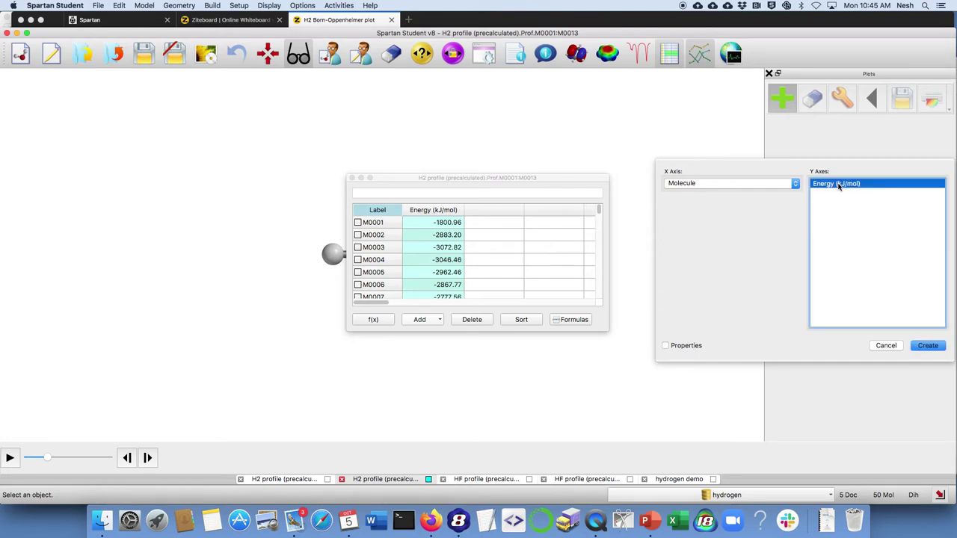
{"action": "left_click", "coordinate": [929, 347]}
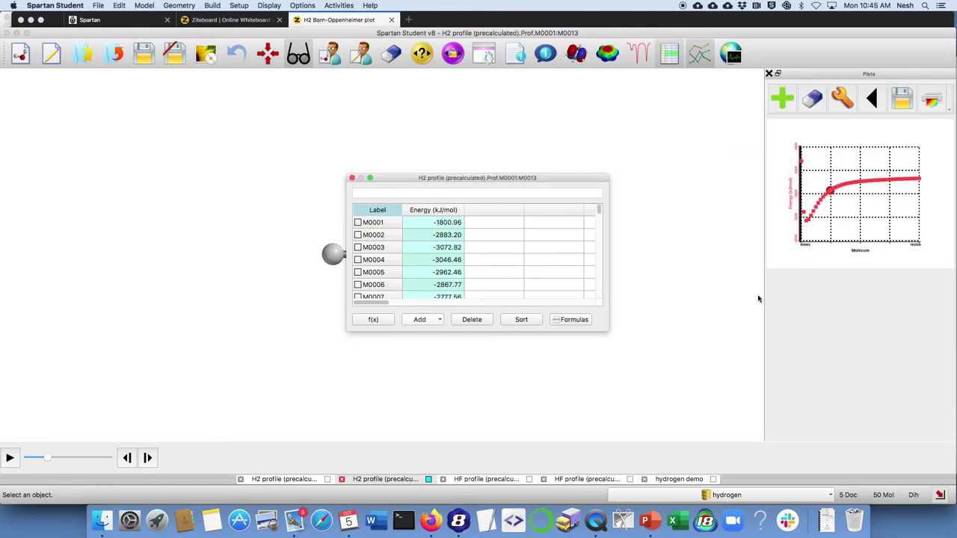
Step: Widen the Plots panel and close the spreadsheet to show the full energy curve
{"action": "left_click_drag", "start_coordinate": [763, 299], "coordinate": [639, 307]}
{"action": "left_click_drag", "start_coordinate": [522, 320], "coordinate": [523, 308]}
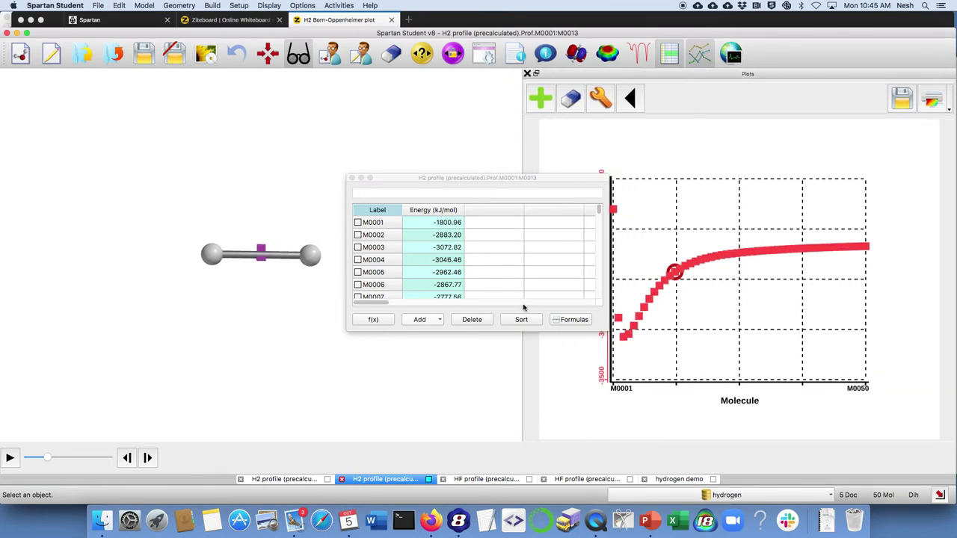
{"action": "left_click", "coordinate": [357, 178]}
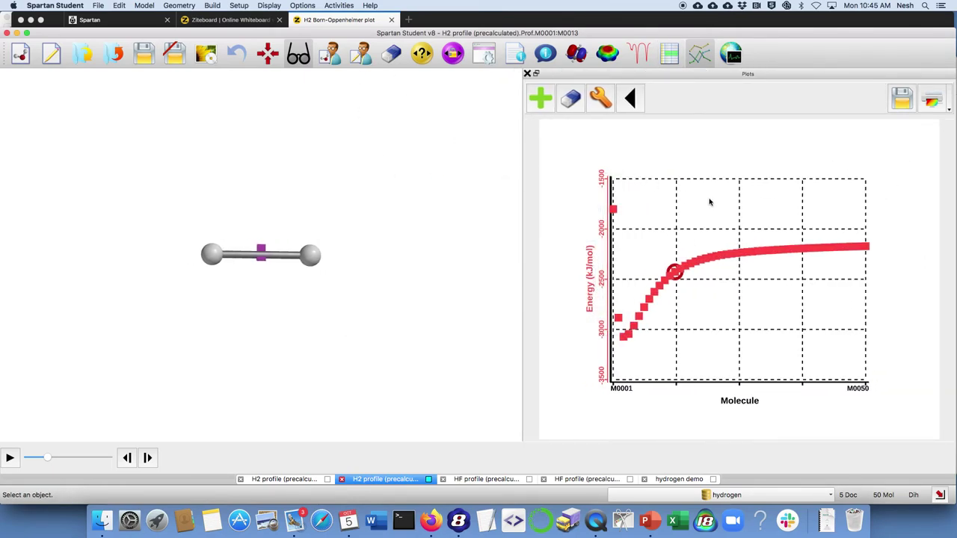